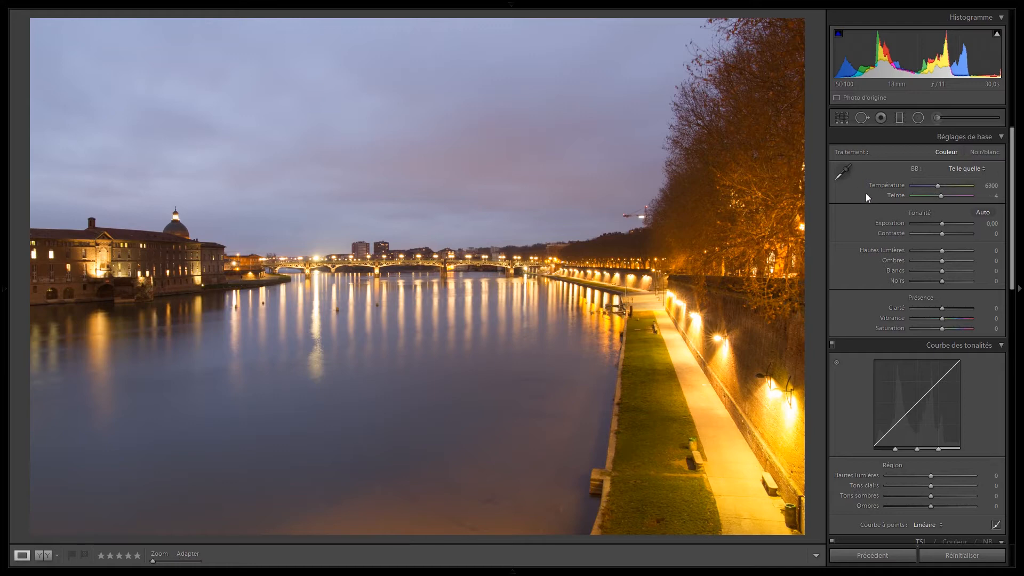
Examine the lamps, brick wall and path on the quay at 1:1 and return to the full view.
left_click(742, 412)
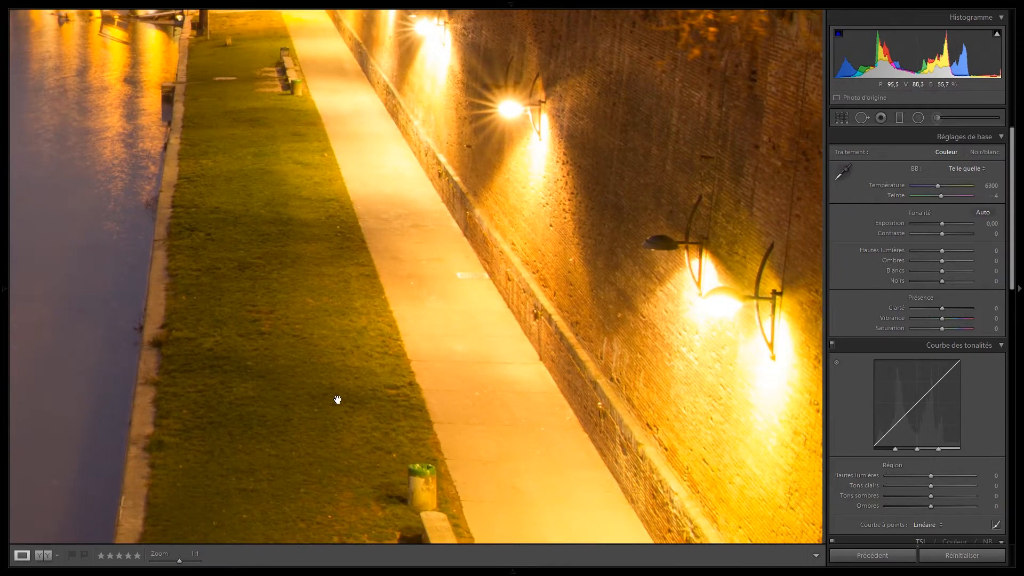
left_click_drag(606, 370, 558, 309)
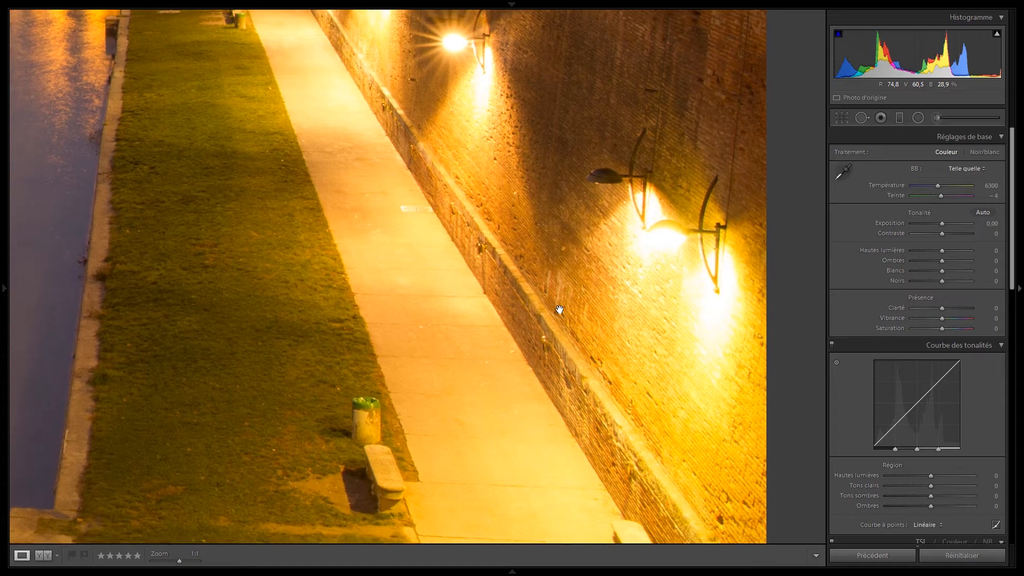
left_click(427, 238)
left_click(533, 379)
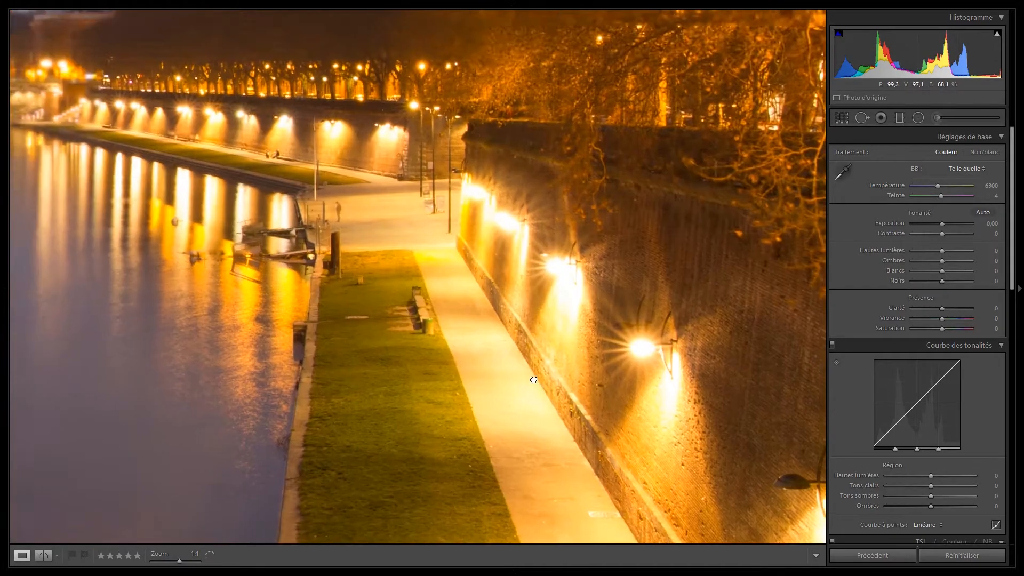
left_click(544, 279)
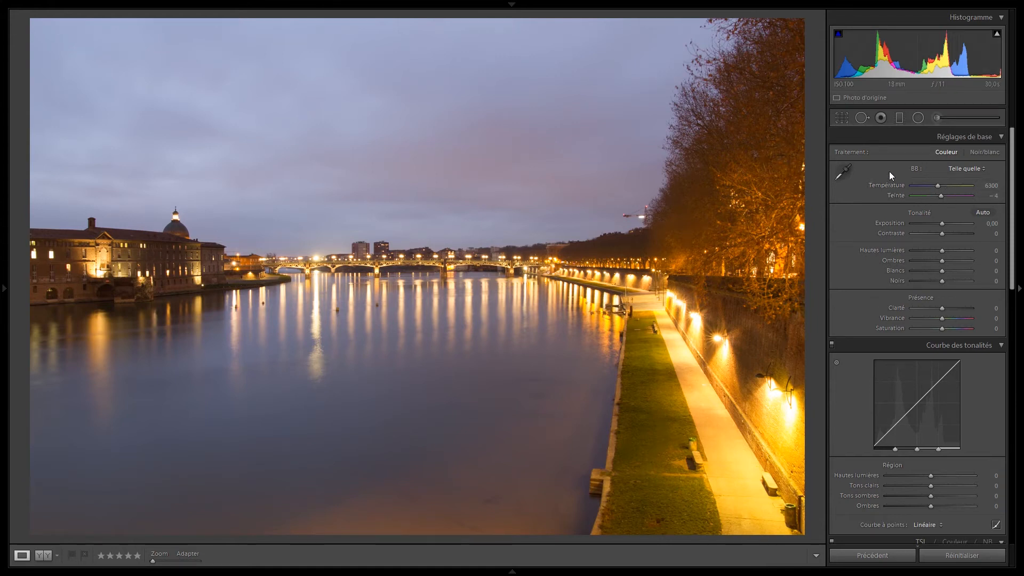
Try the Ombre and Tungstène white balance presets and restore the photo's original white balance.
left_click(977, 168)
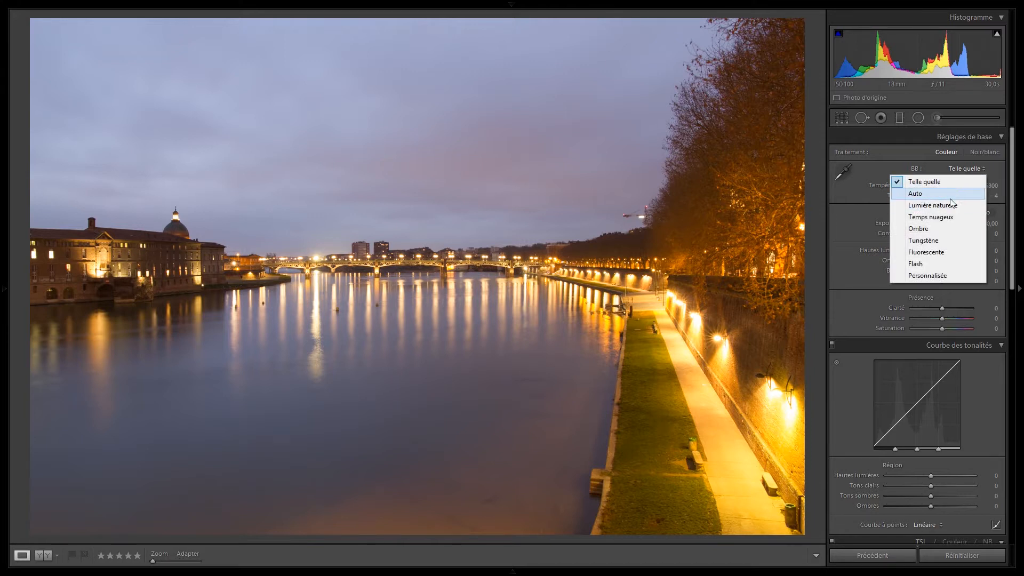
left_click(939, 231)
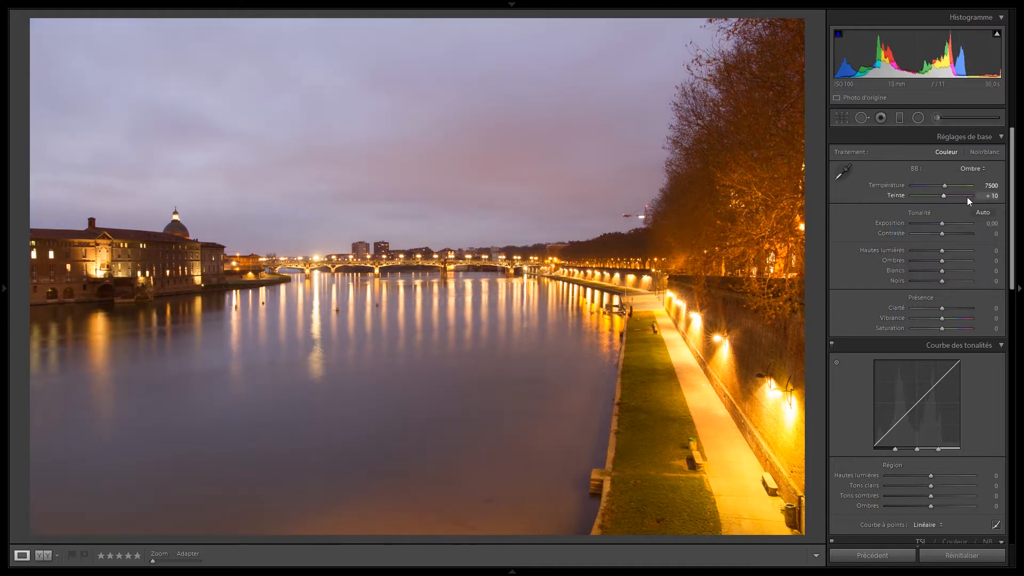
left_click(971, 168)
left_click(937, 242)
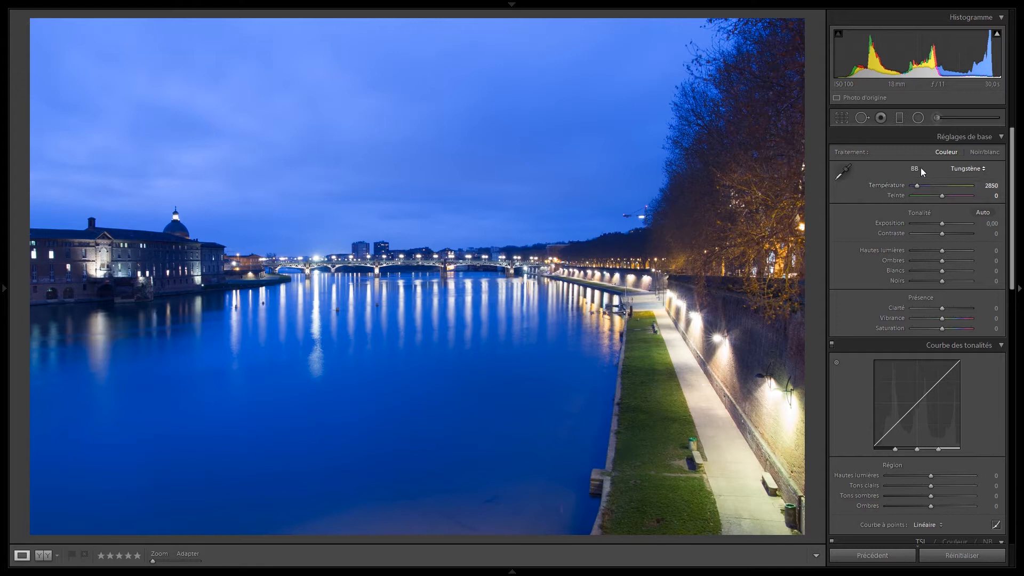
double_click(897, 184)
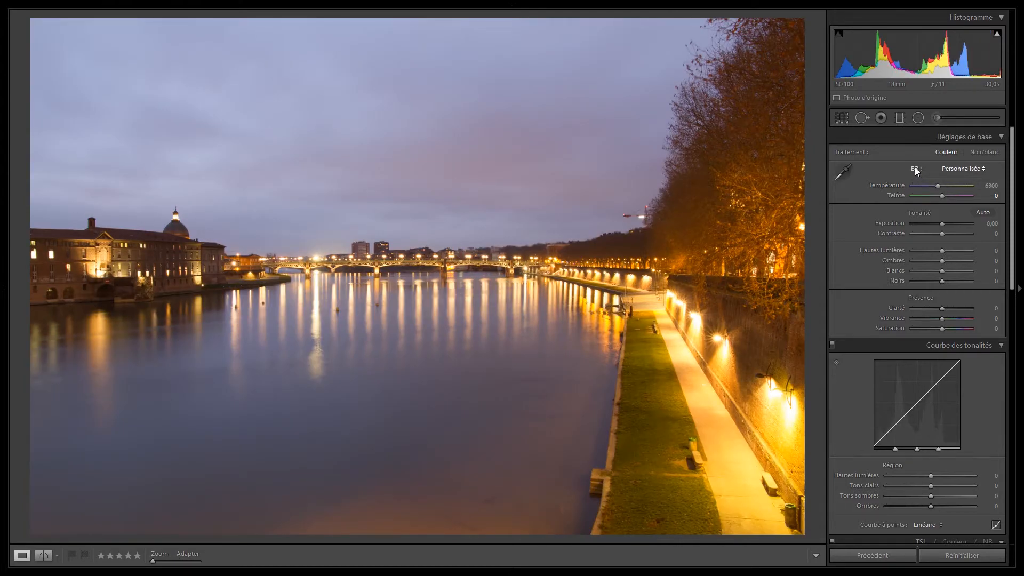
double_click(914, 167)
Try a temperature of 3712, check the quay at 1:1, and reset the temperature.
left_click_drag(937, 184, 922, 187)
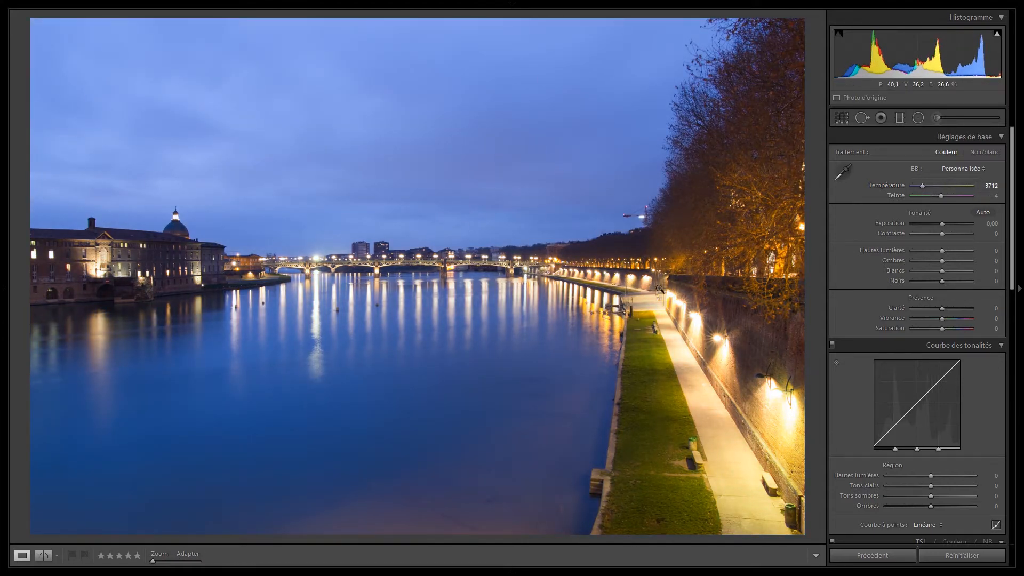
left_click(721, 425)
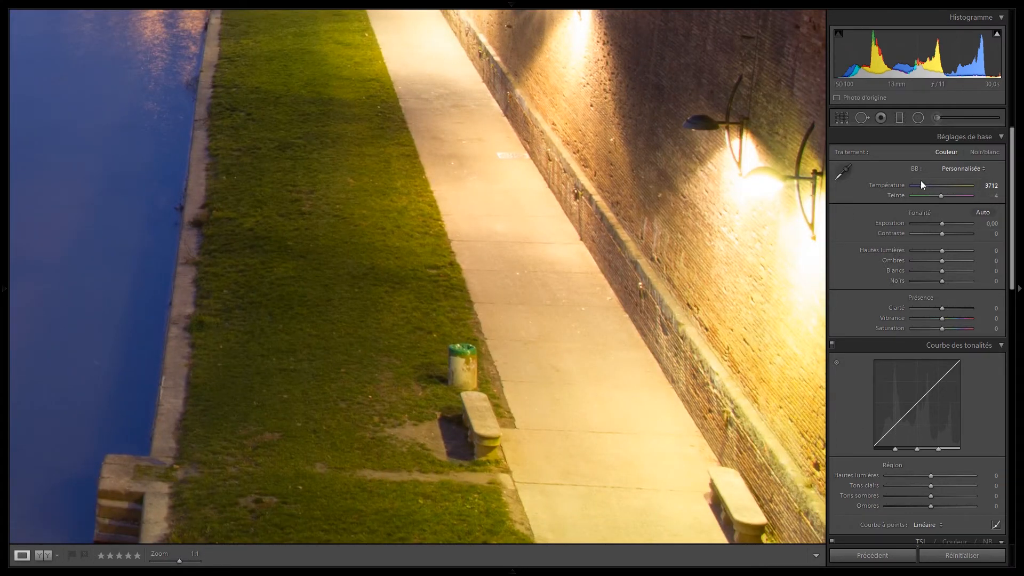
double_click(888, 185)
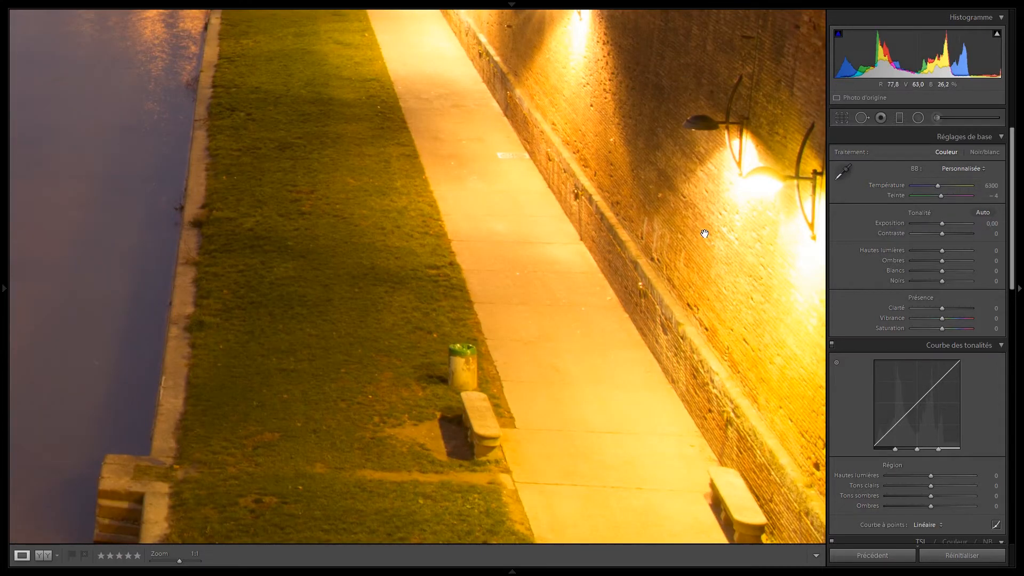
Lower the temperature to 3261 and check the path and wall up close before returning to the full view.
left_click_drag(938, 185, 920, 186)
left_click_drag(528, 129, 549, 198)
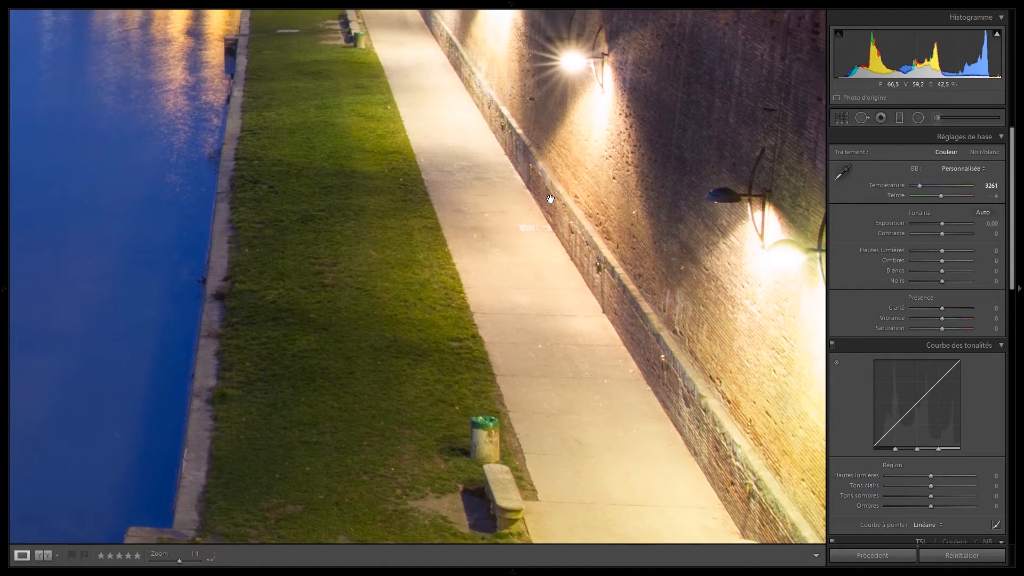
left_click(658, 221)
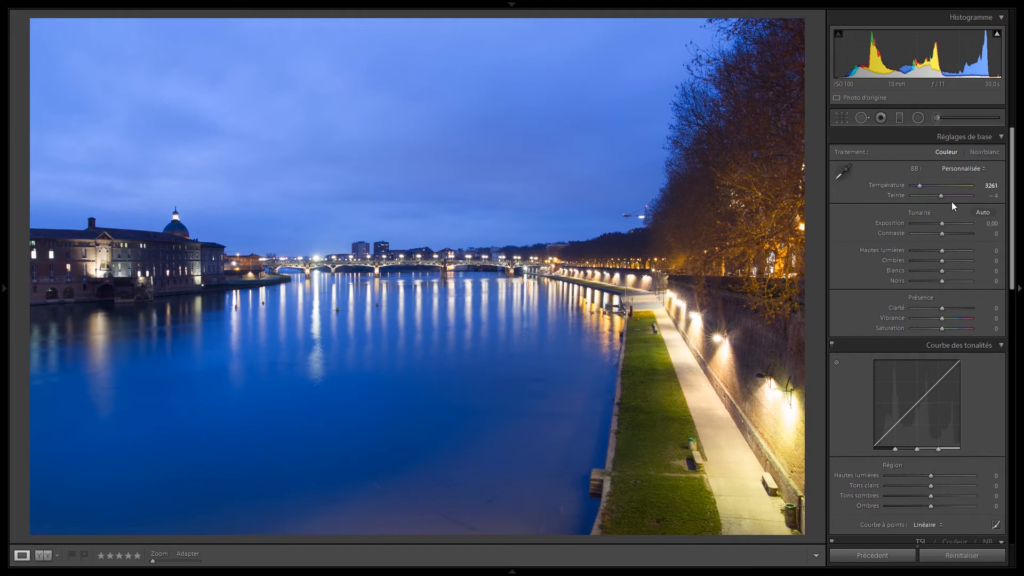
Try a tint of +7 and reset both the tint and the temperature to their defaults.
left_click_drag(938, 198, 943, 197)
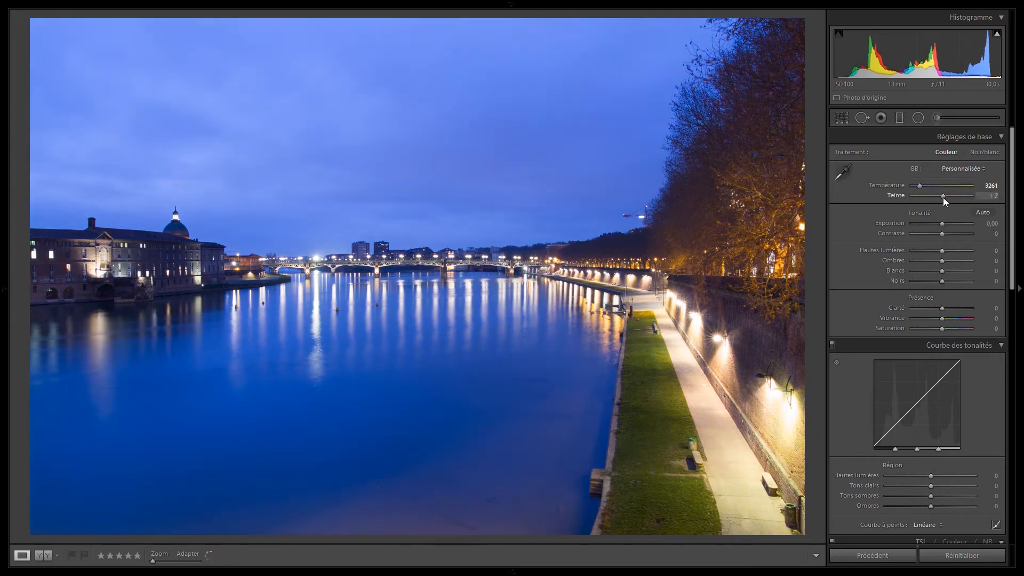
double_click(894, 195)
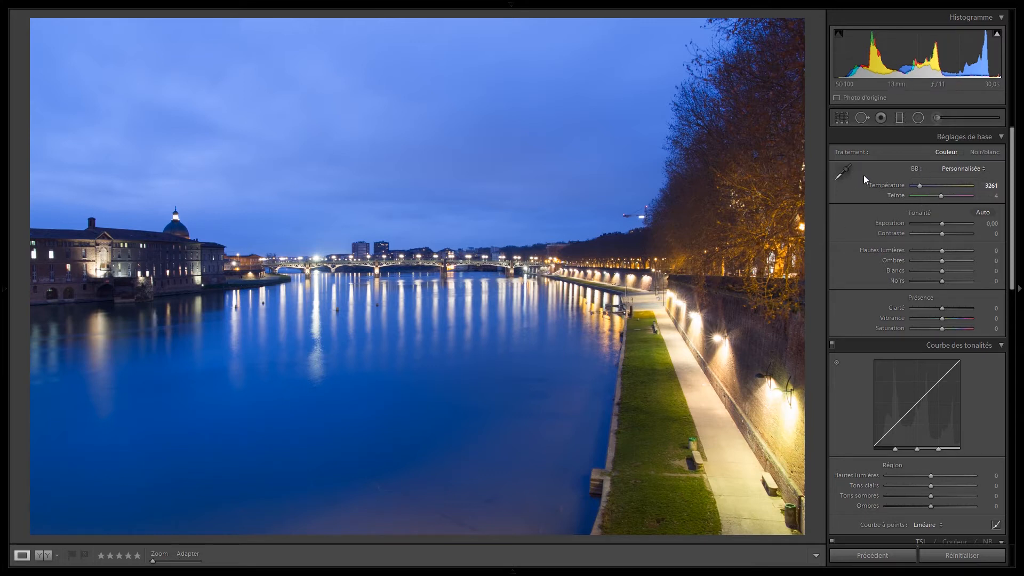
double_click(888, 184)
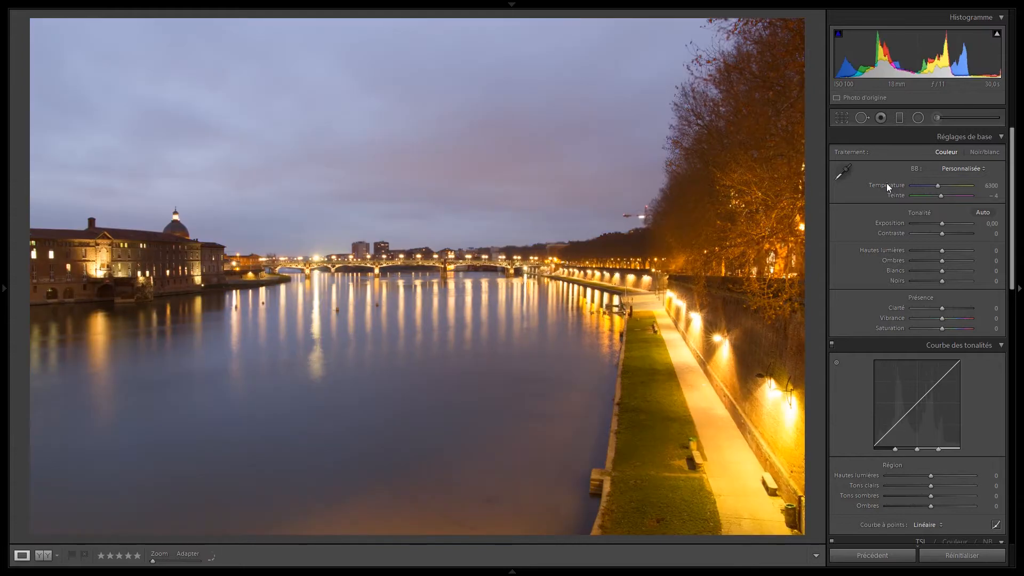
Try the Auto white balance on the photo and undo it.
left_click(975, 168)
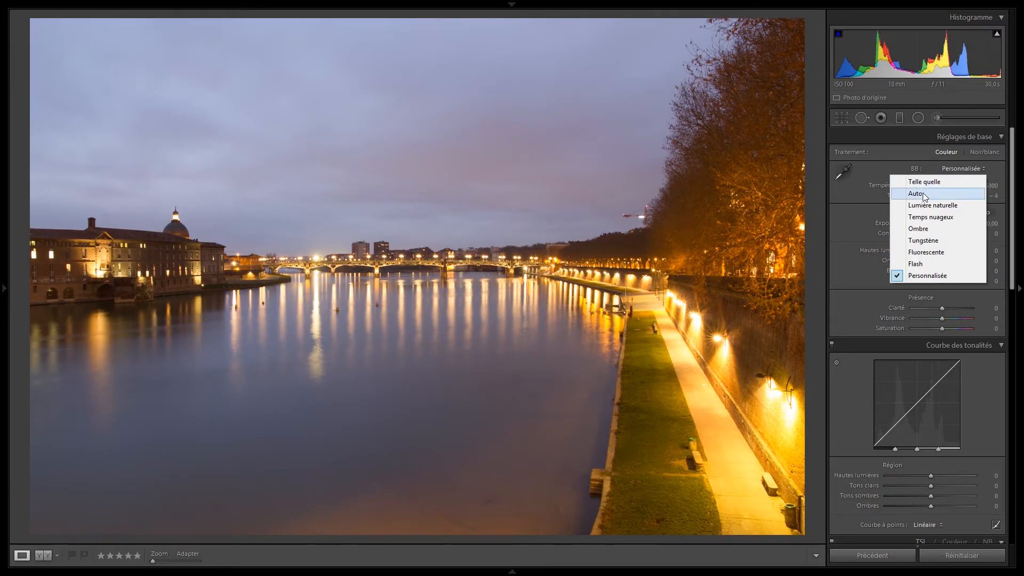
left_click(897, 166)
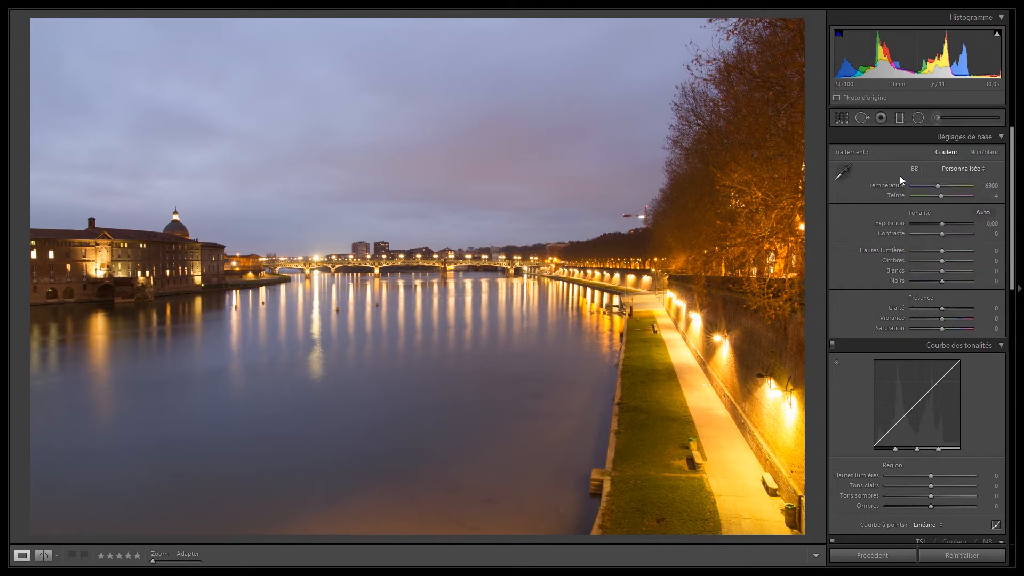
key("shift")
key("ctrl+shift+u")
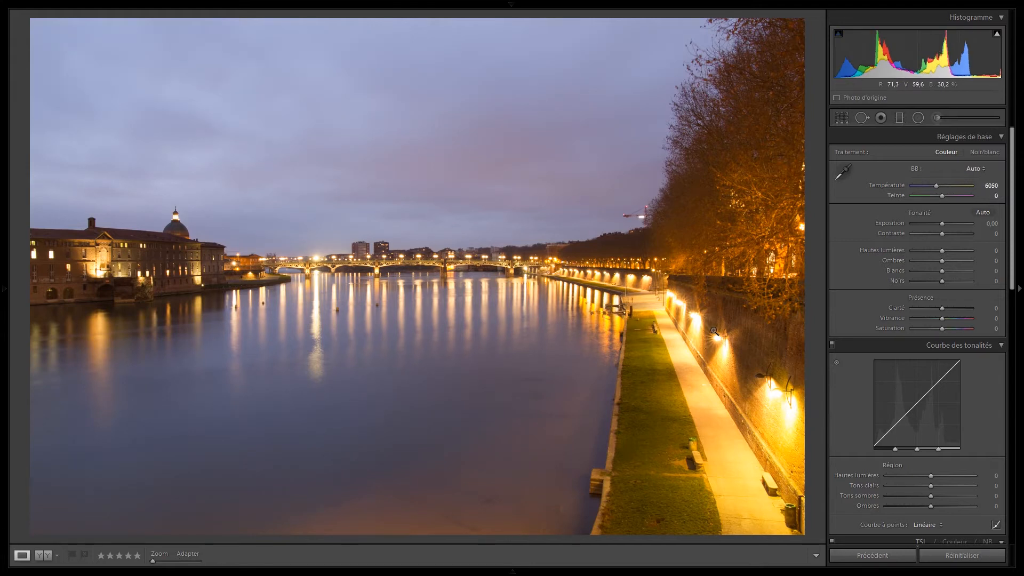
key("ctrl+z")
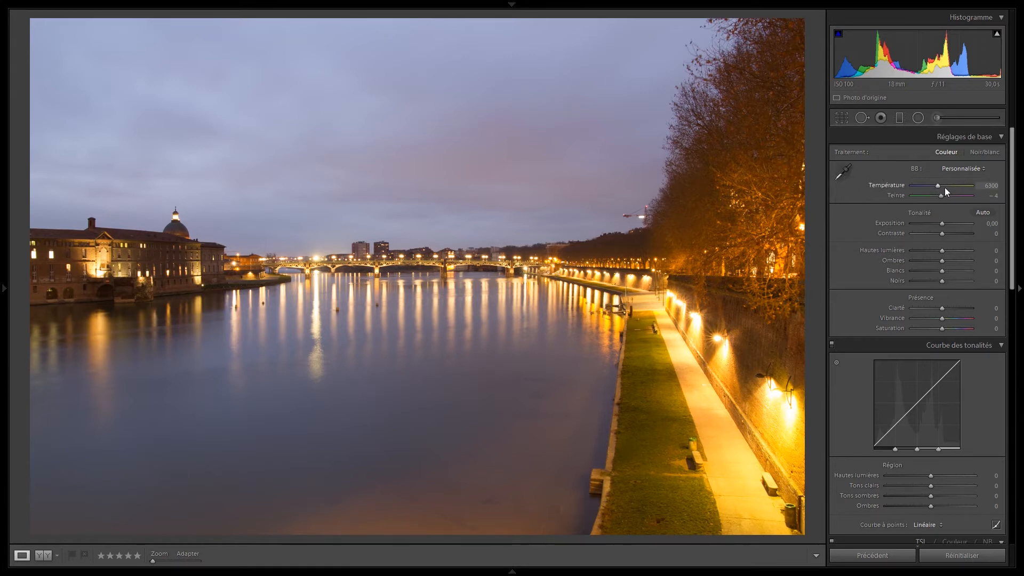
Try temperatures of 5934 and 3000 on the photo and reset the temperature.
left_click_drag(941, 185, 996, 189)
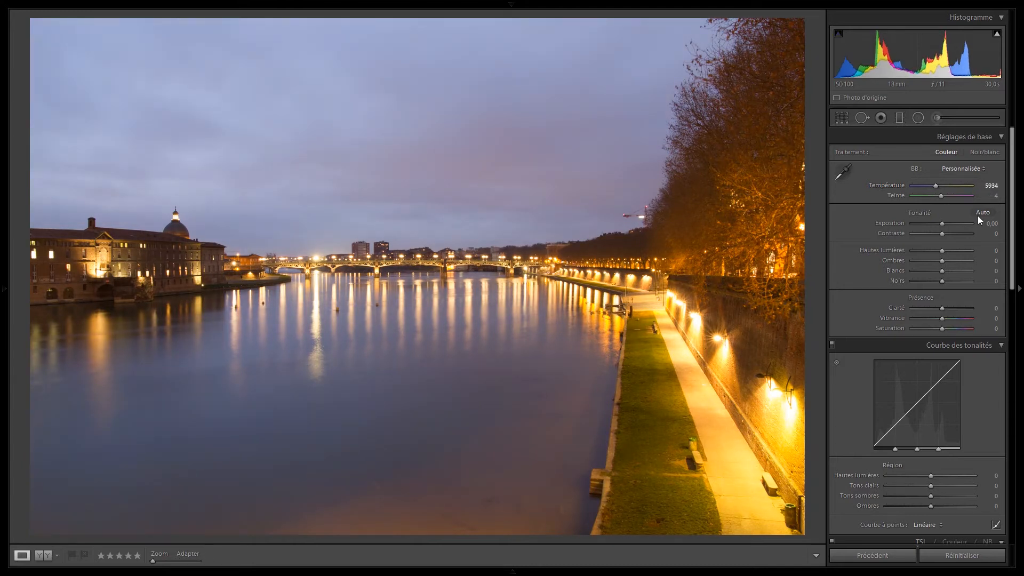
left_click(992, 186)
type("3000")
key("Return")
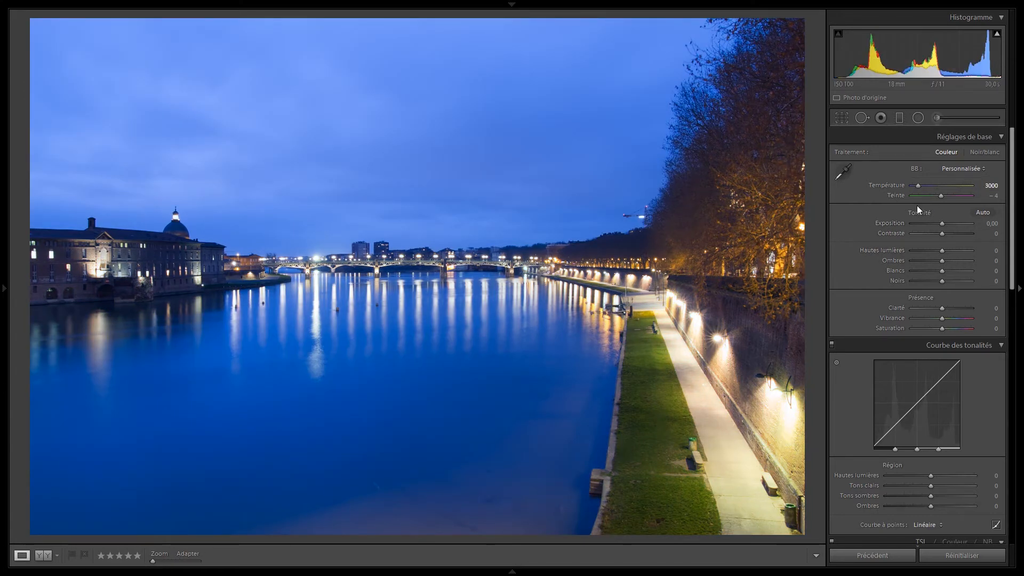
double_click(884, 186)
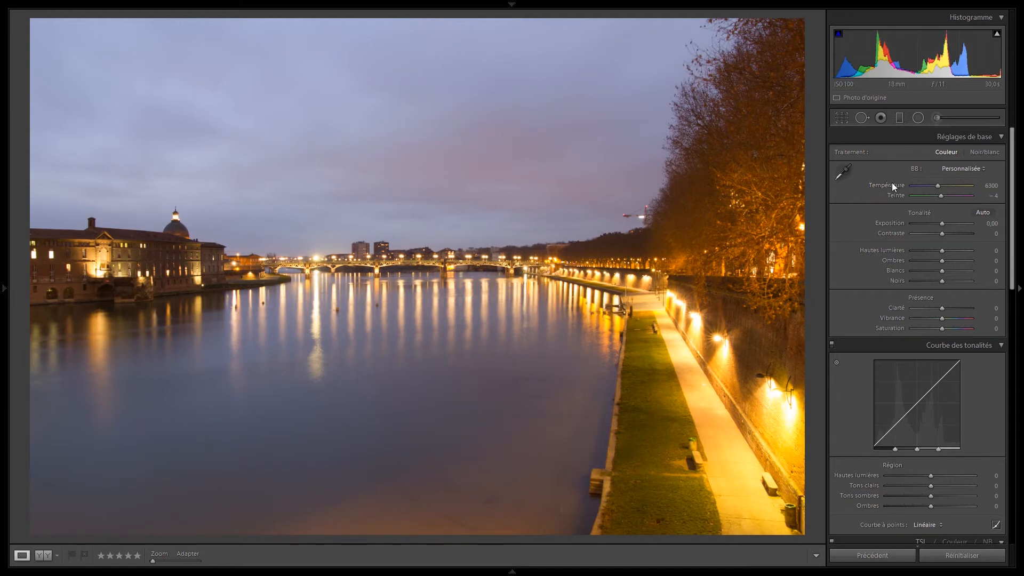
Adjust the temperature in increments of 50 down to 6000 and reset it.
key("period")
key("plus")
key("plus")
key("minus")
key("minus")
key("minus")
key("minus")
key("minus")
key("minus")
key("minus")
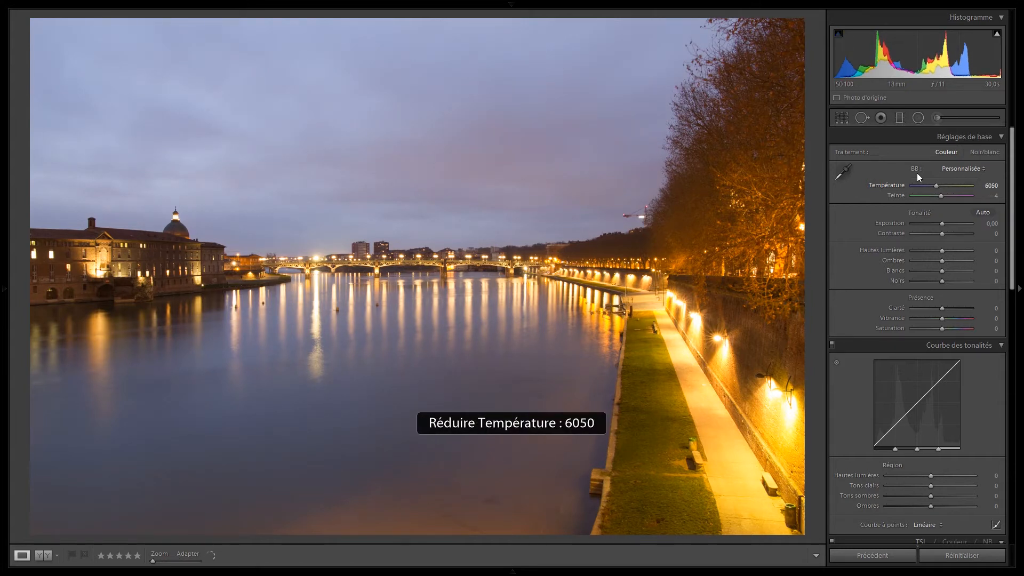
key("minus")
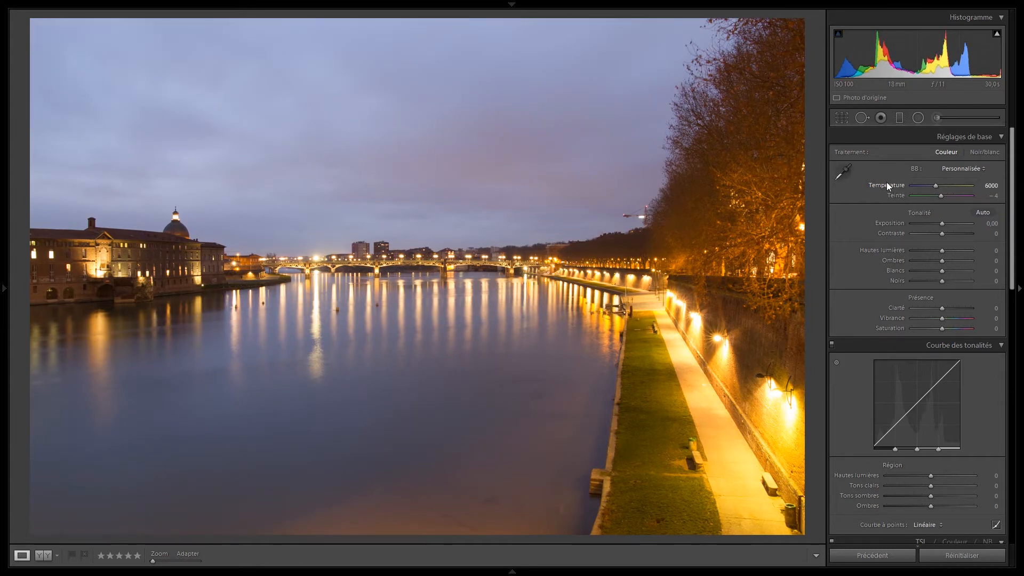
left_click_drag(887, 182, 920, 187)
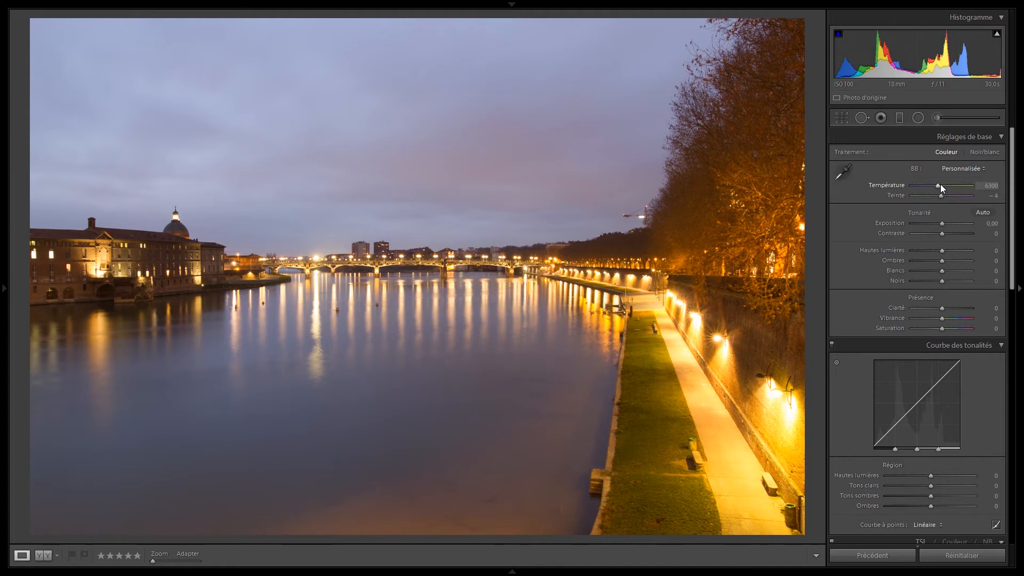
Nudge the temperature up and down in small steps and bring it back to its starting value.
key("Down")
key("Up")
key("Up")
key("Up")
key("Down")
key("Down")
Sample the lit path with the white balance selector, and resample beside the wall for temperature 3000 and tint -31.
key("w")
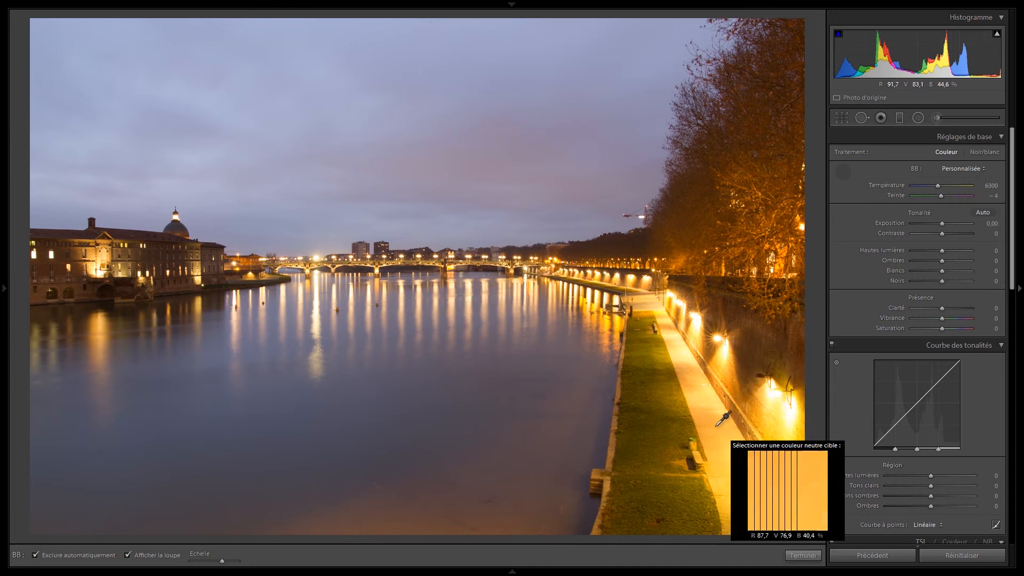
left_click(723, 458)
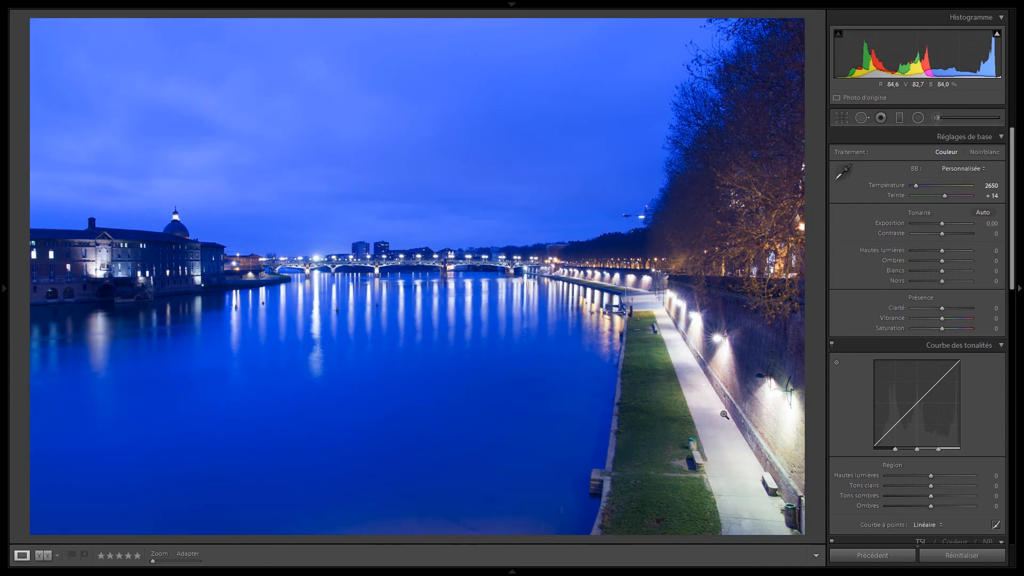
key("w")
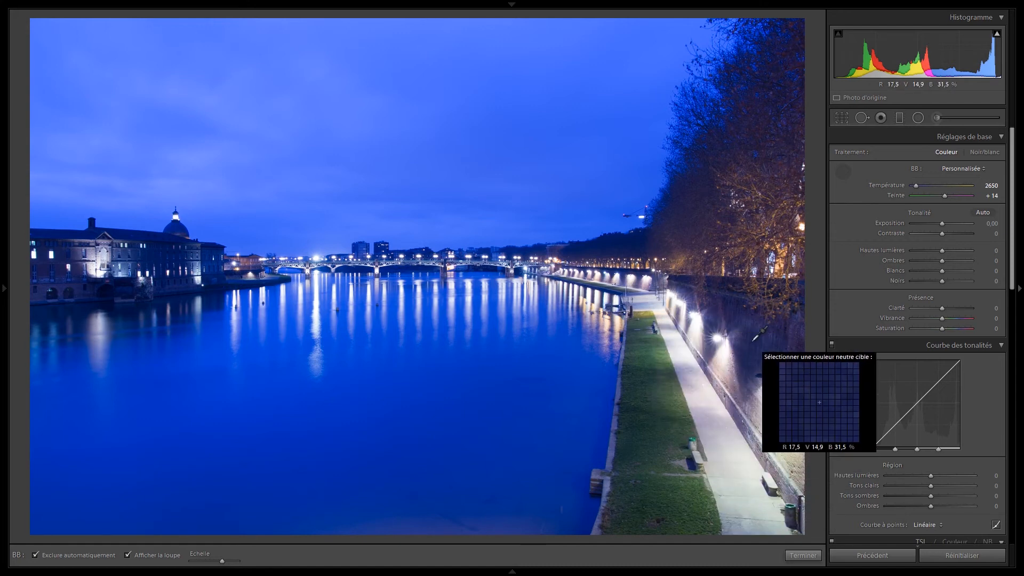
left_click(725, 381)
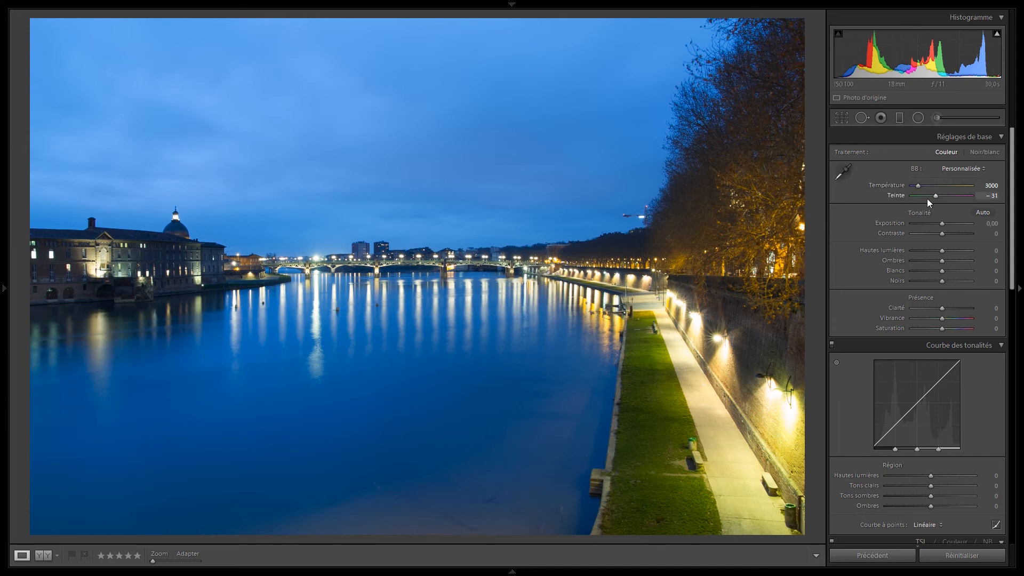
Show the Navigator, preview neutral targets over the photo with the white balance selector, and hide the Navigator again.
left_click(2, 288)
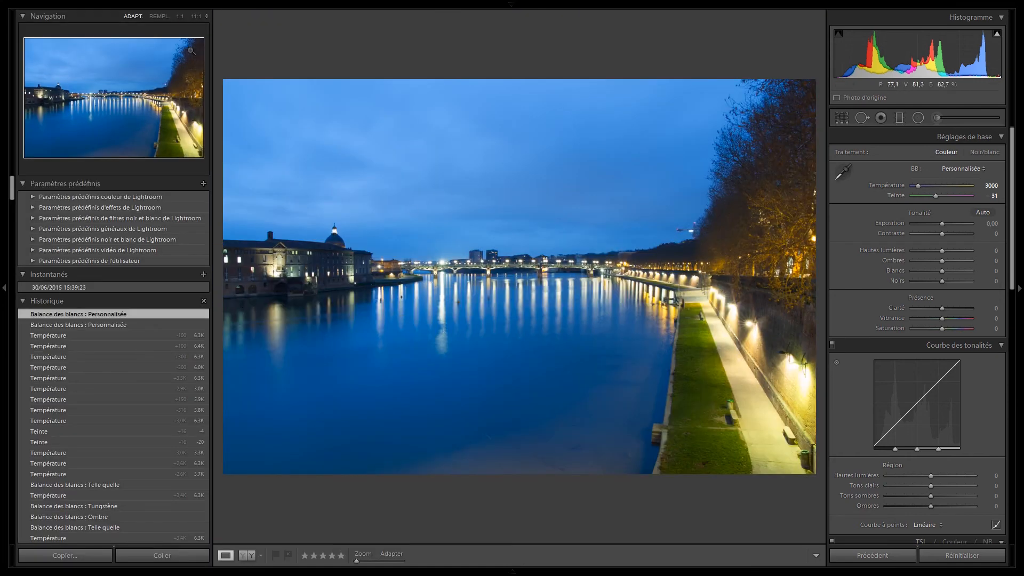
key("w")
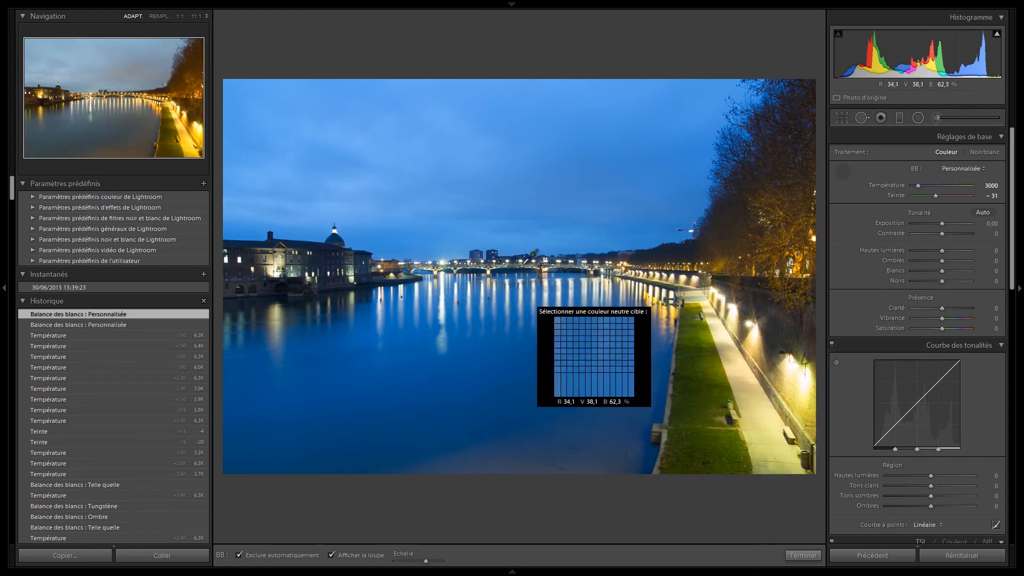
left_click(3, 289)
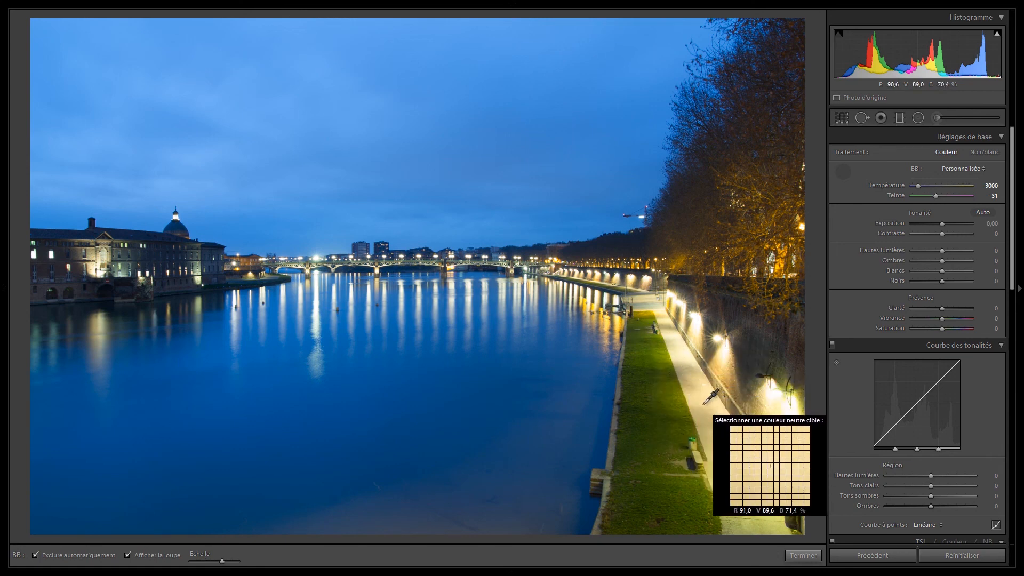
Vary the grid scale of the white balance selector's loupe over the lit path and leave the selector without sampling.
scroll(704, 405, "down", 1)
scroll(704, 405, "up", 6)
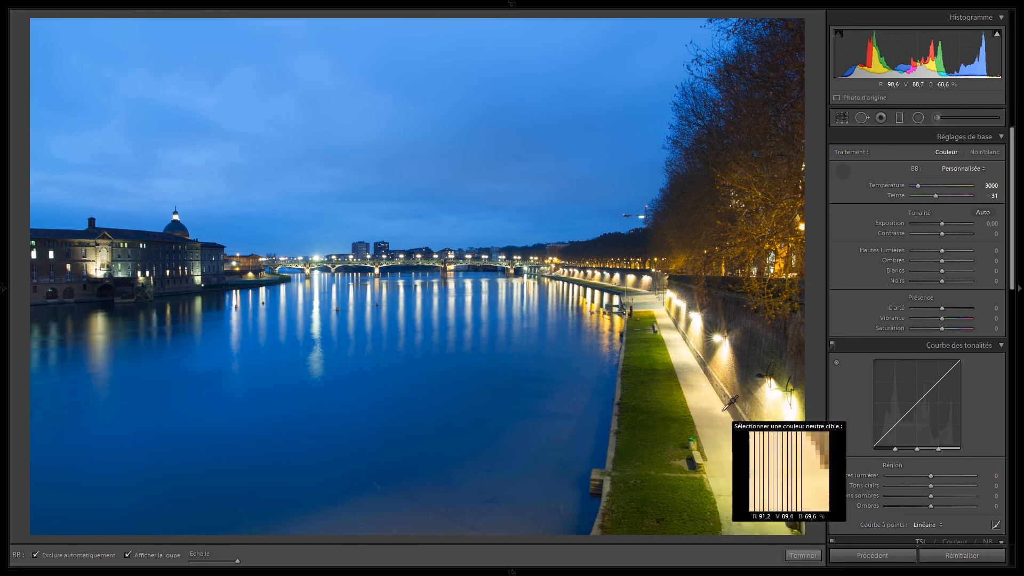
scroll(716, 422, "up", 5)
scroll(716, 422, "down", 5)
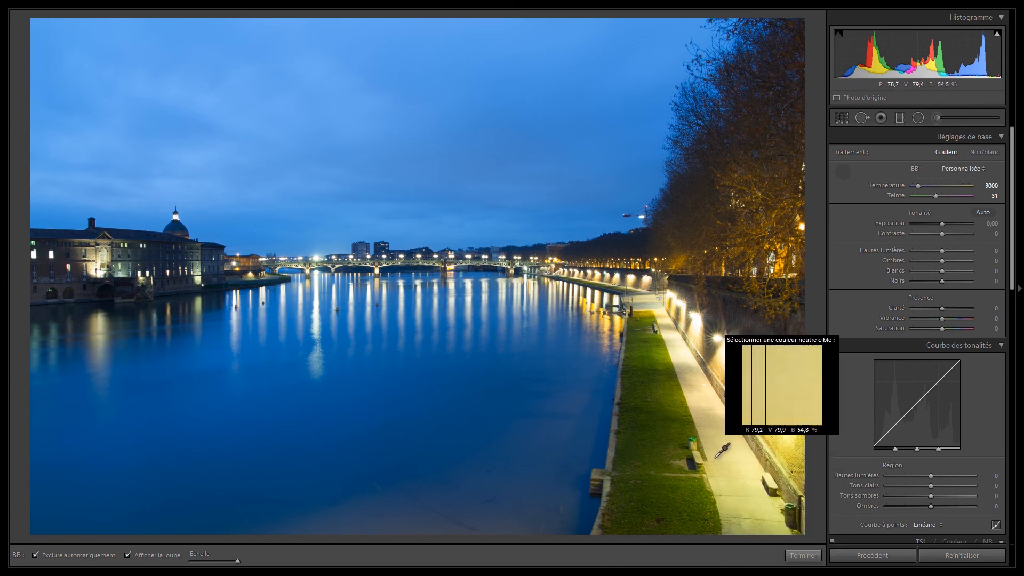
key("Escape")
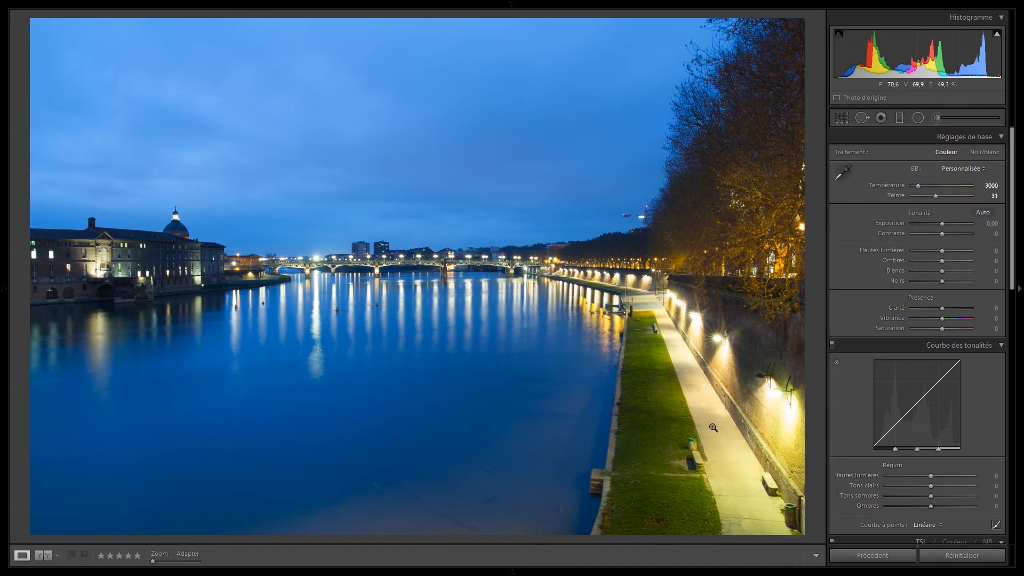